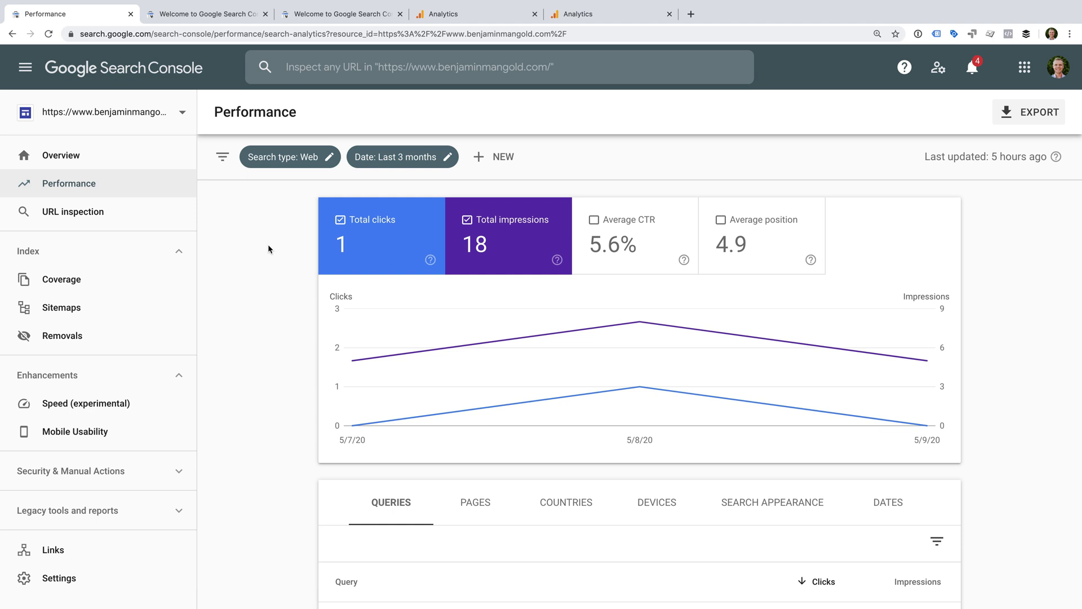
scroll(268, 245, "down", 1)
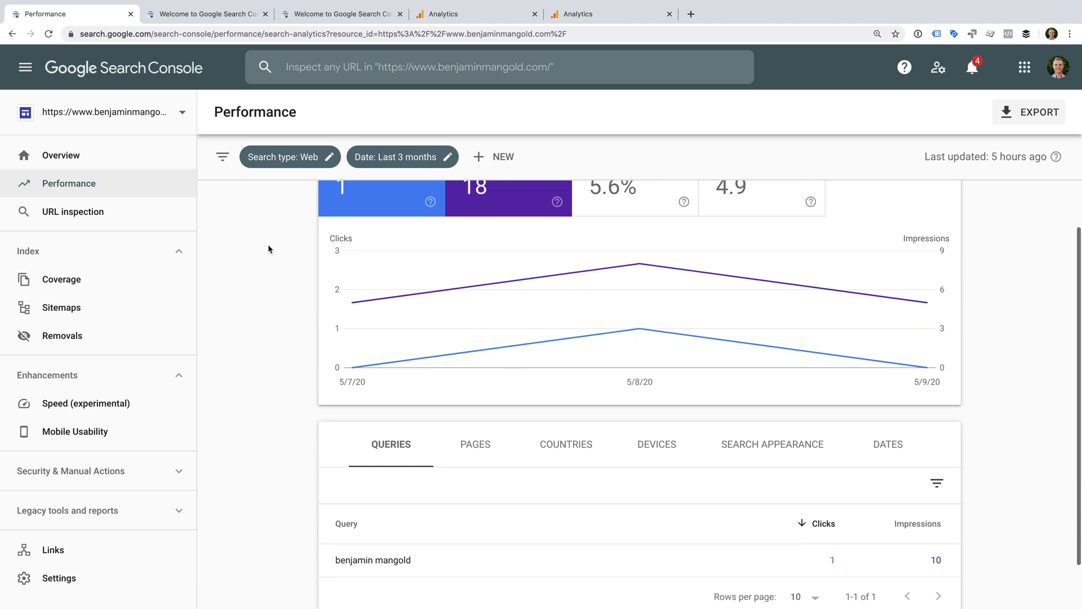
scroll(268, 248, "up", 1)
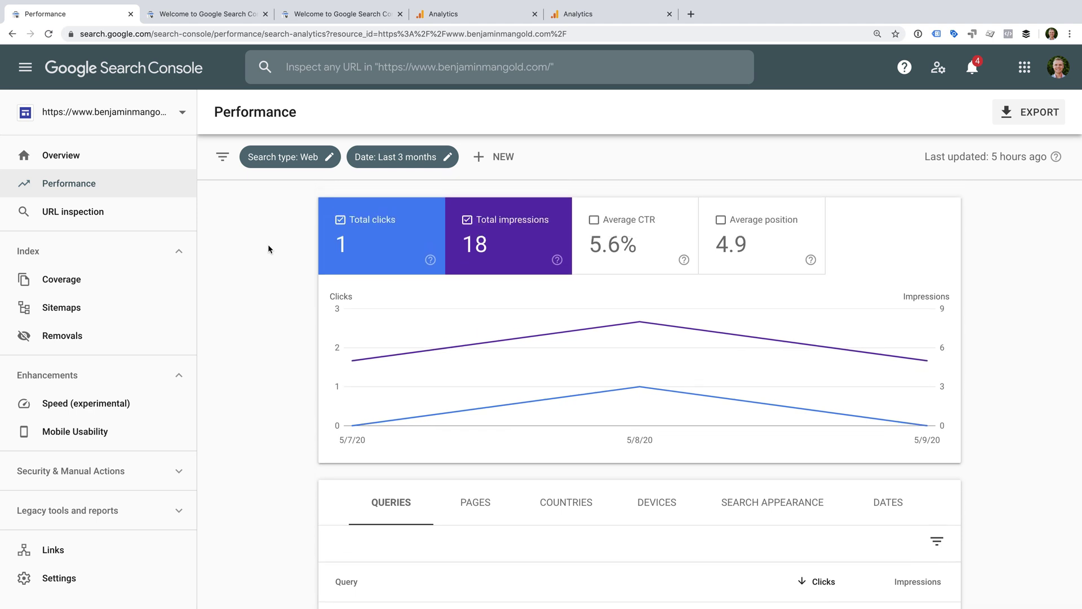
left_click(486, 506)
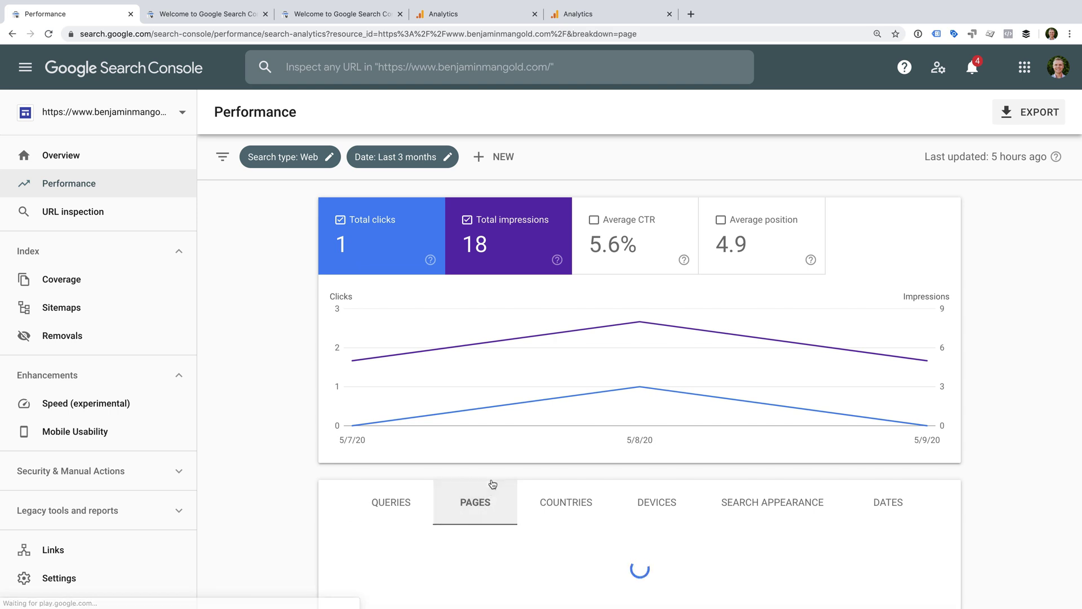
scroll(489, 496, "down", 1)
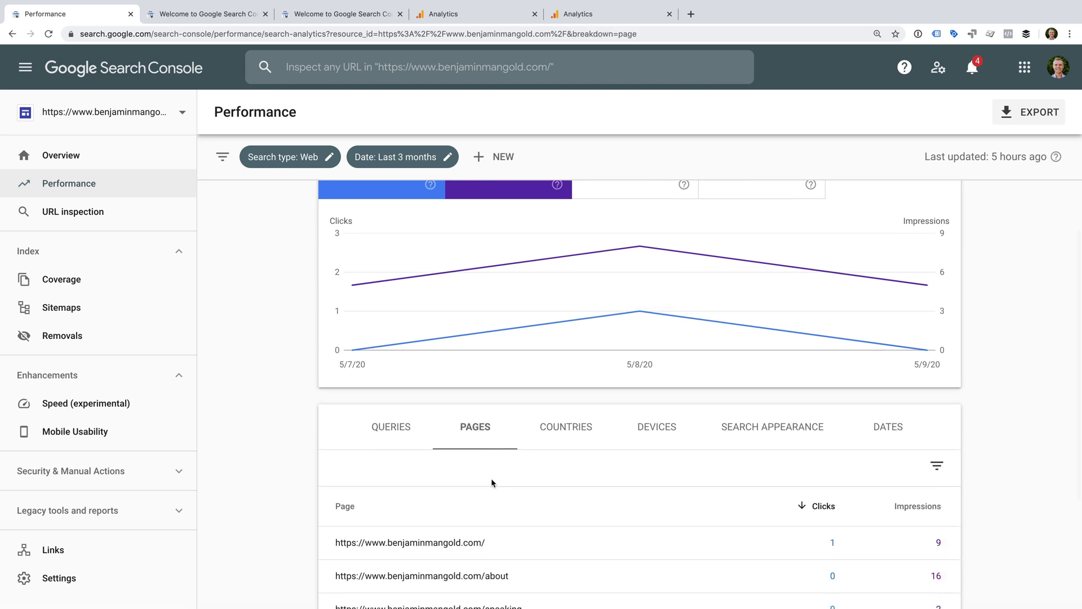
scroll(491, 483, "up", 1)
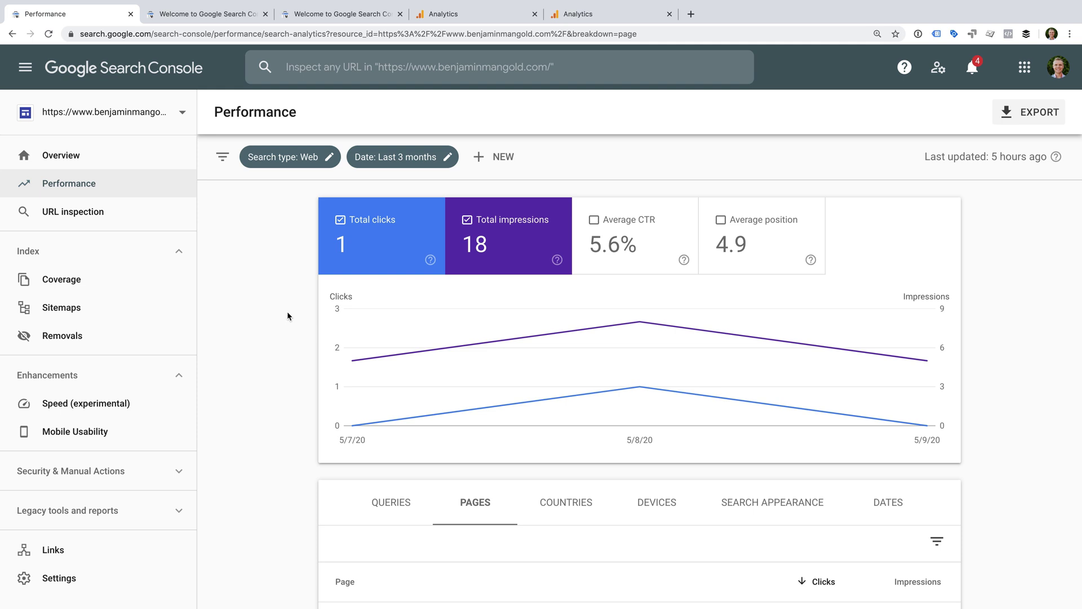
left_click(377, 505)
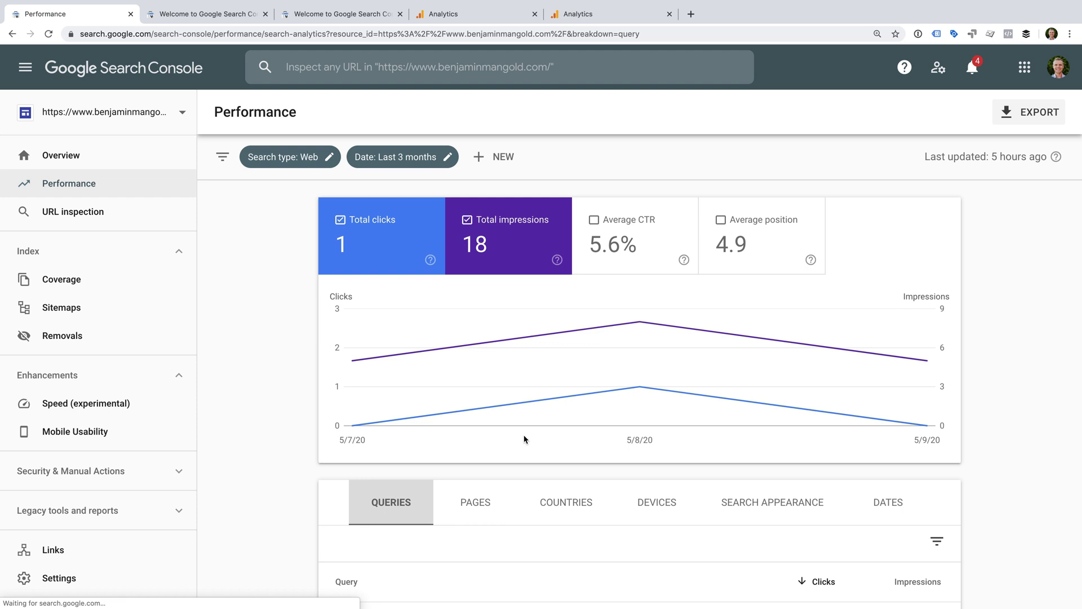
scroll(531, 432, "down", 2)
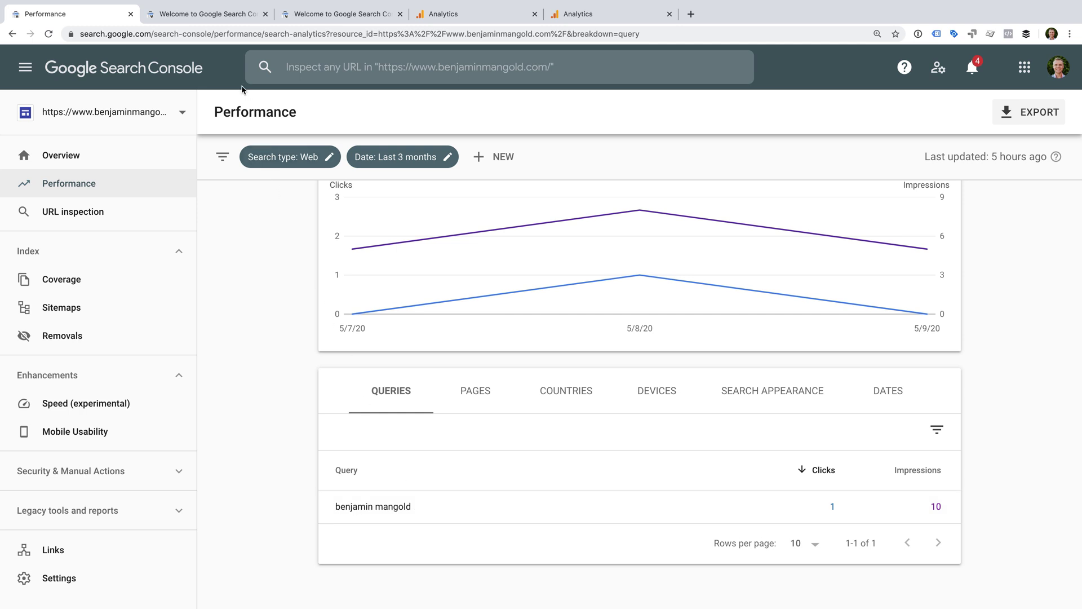
Switch to the 'Welcome to Google Search Console' tab to see the Domain and URL prefix property choices
left_click(215, 20)
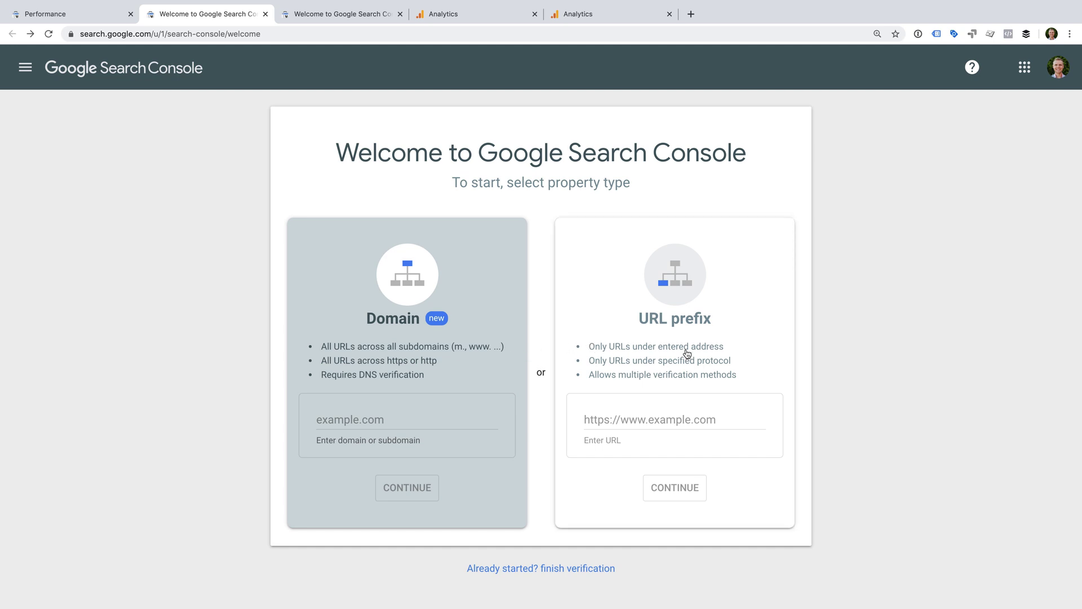
left_click(753, 348)
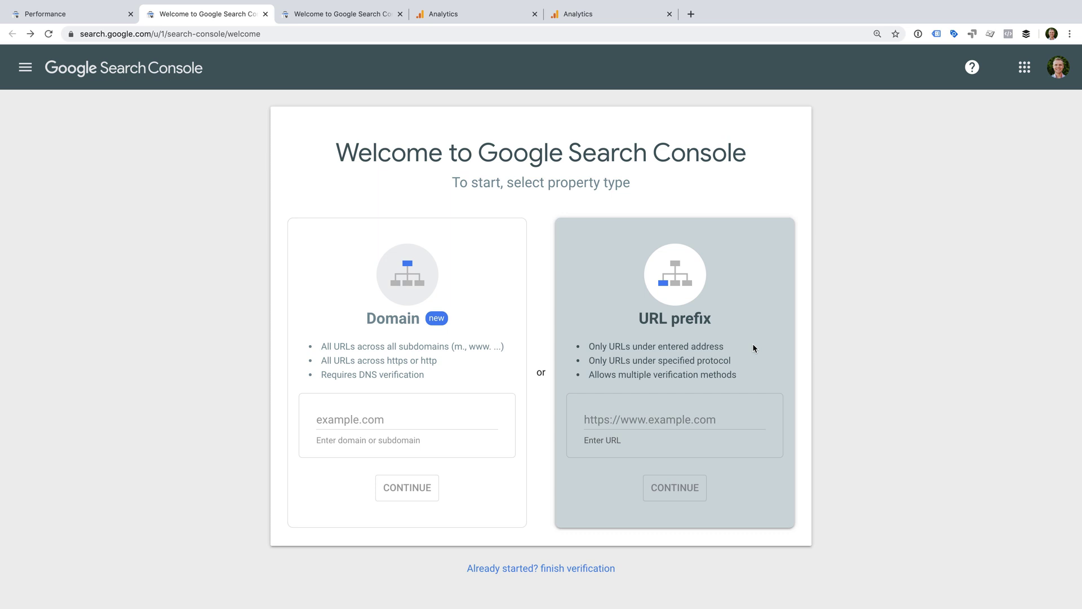
left_click(667, 424)
type("ht")
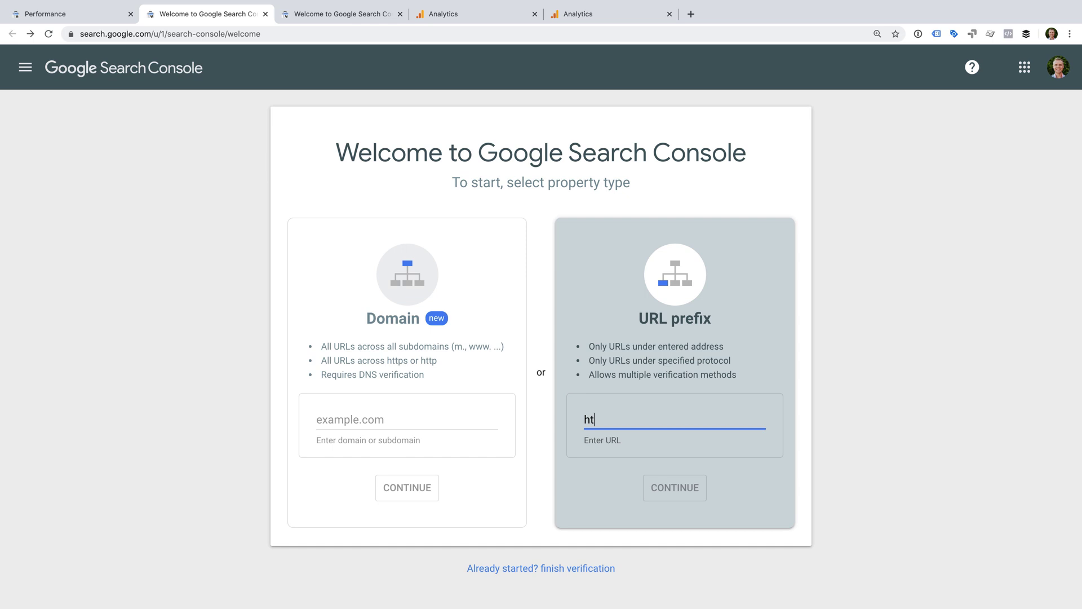
type("tps://w")
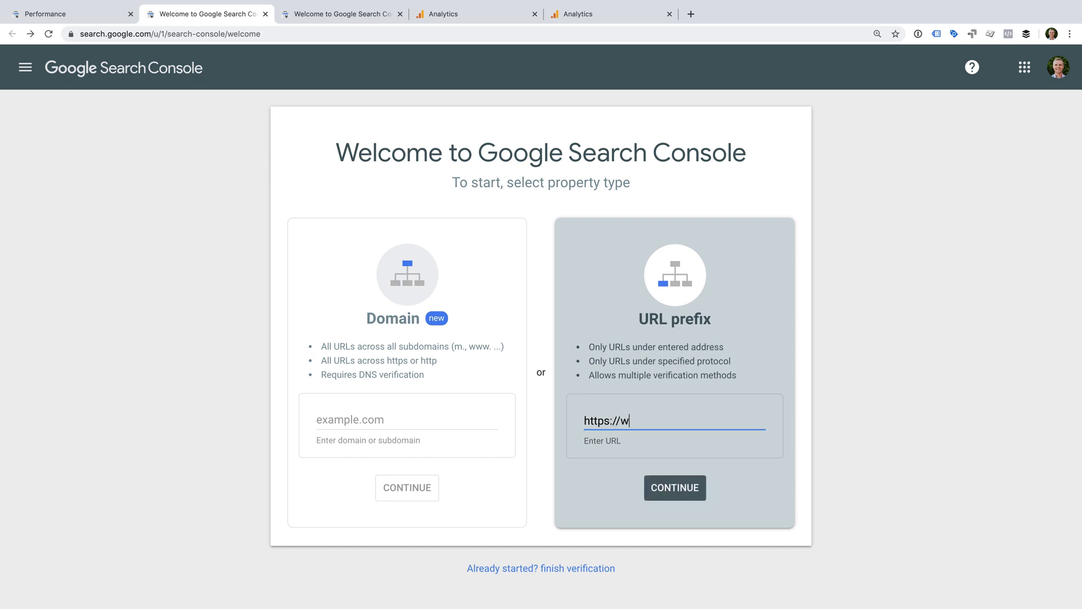
type("ww.benjaminmangold.com")
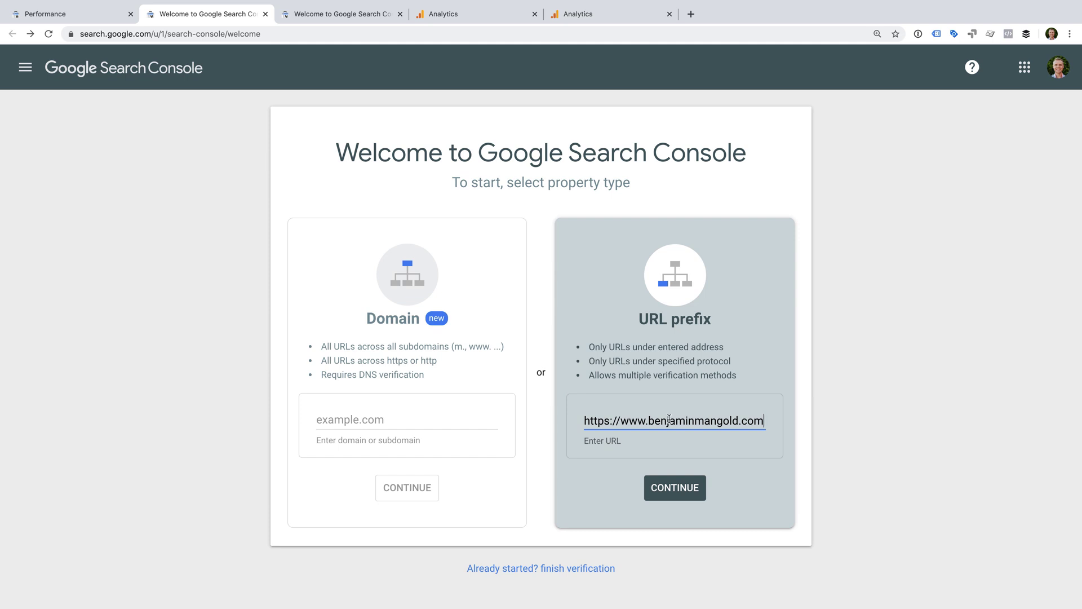
left_click(677, 488)
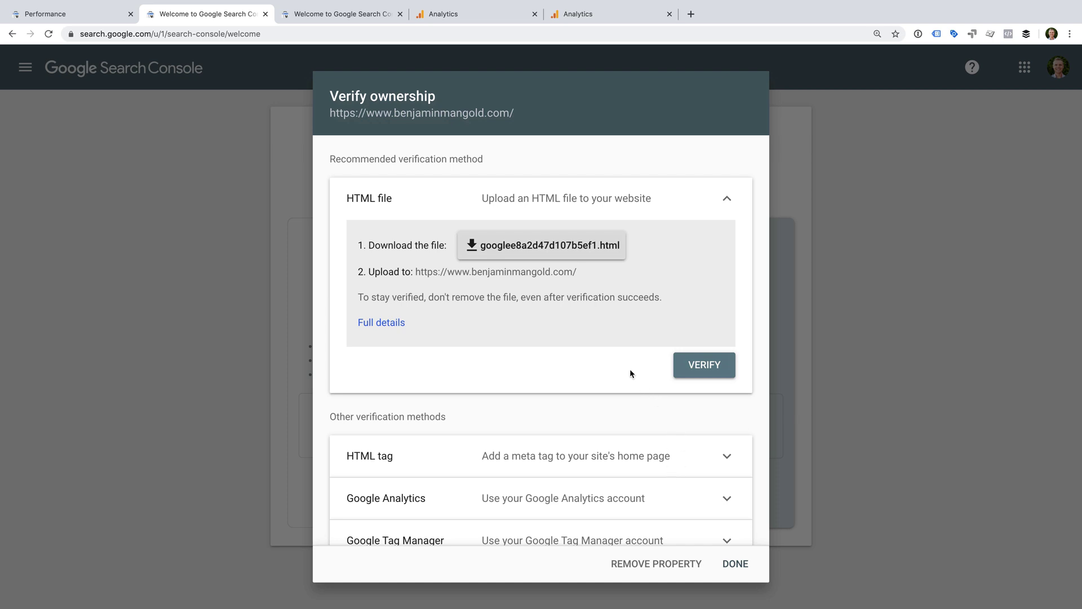
Check the 'Ownership auto verified' tab, then return to the new property's verification options
scroll(631, 372, "down", 2)
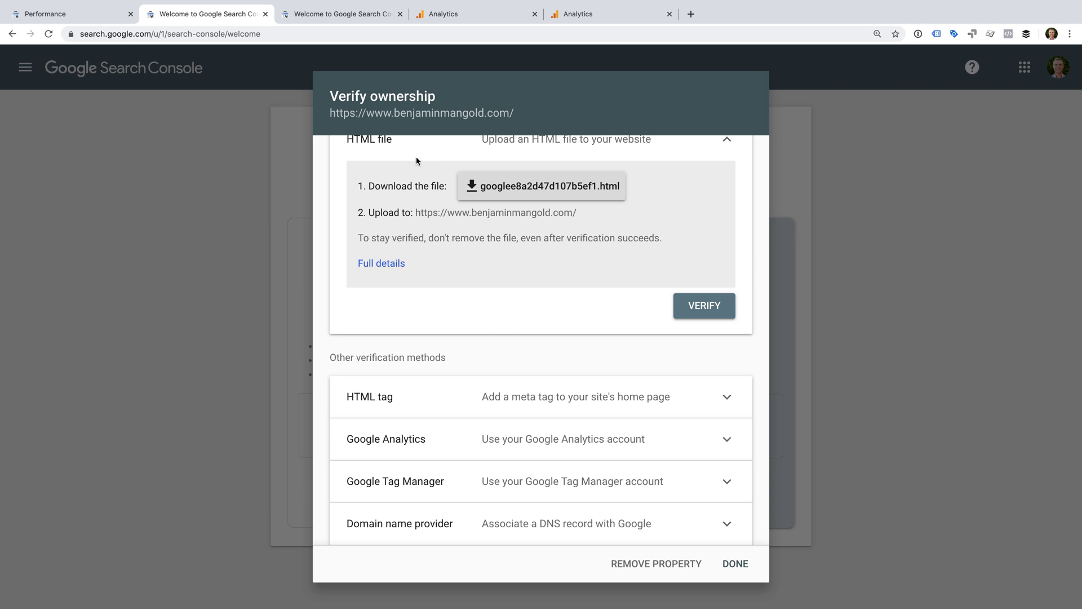
left_click(354, 14)
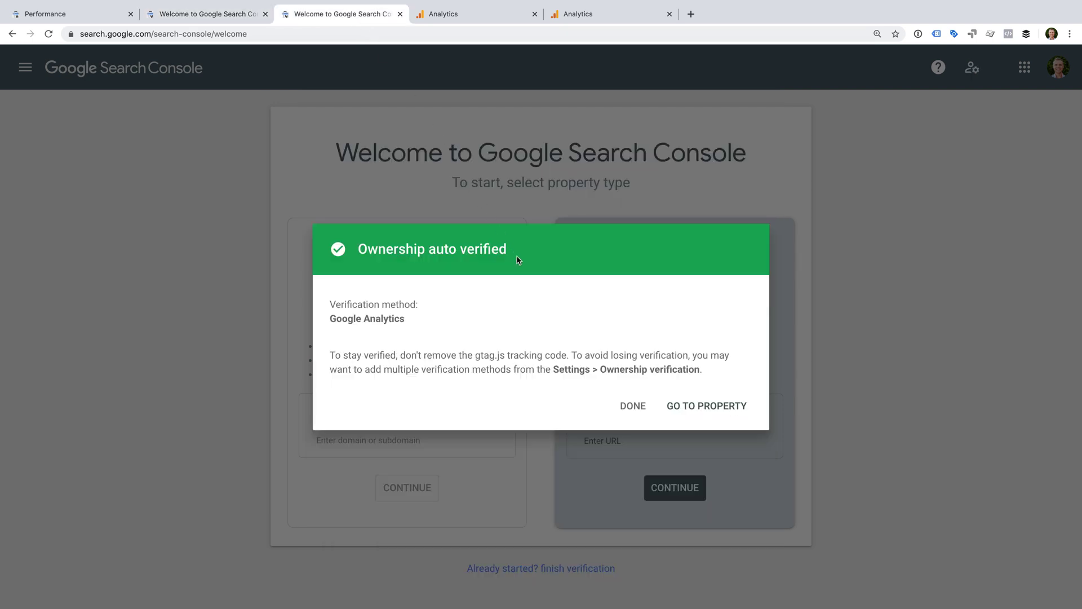
left_click(242, 14)
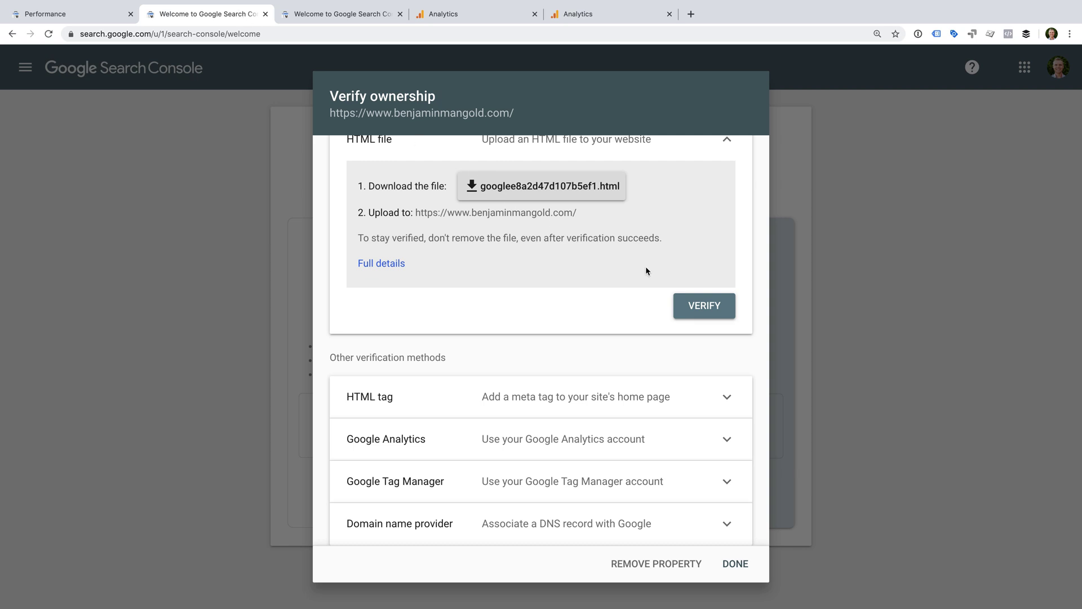
Expand the HTML tag, Google Analytics, Google Tag Manager and Domain name provider methods, showing Google Analytics requirements
scroll(646, 271, "up", 2)
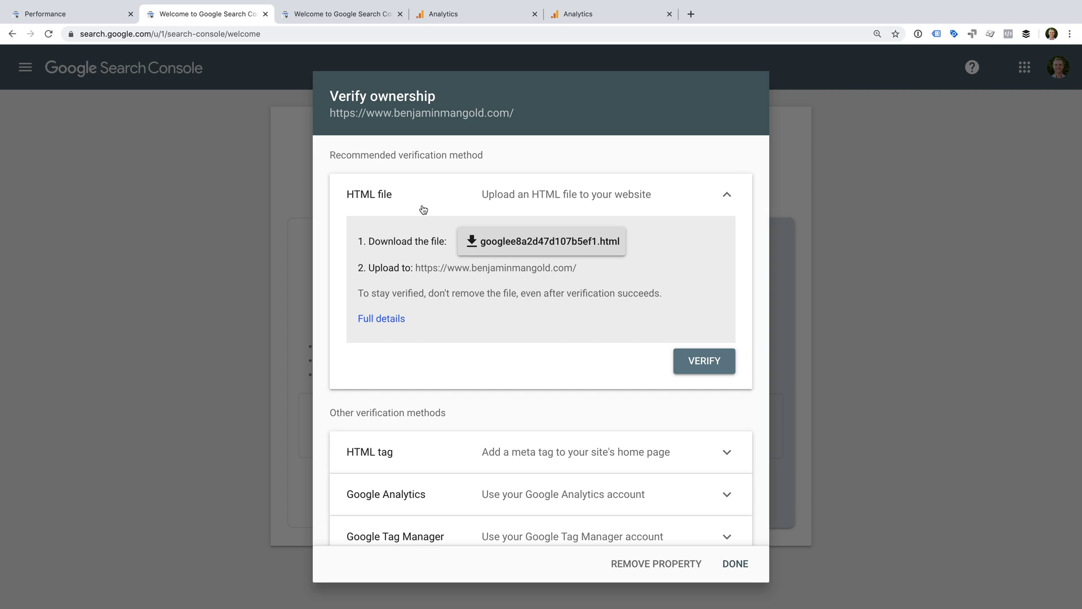
scroll(656, 286, "down", 2)
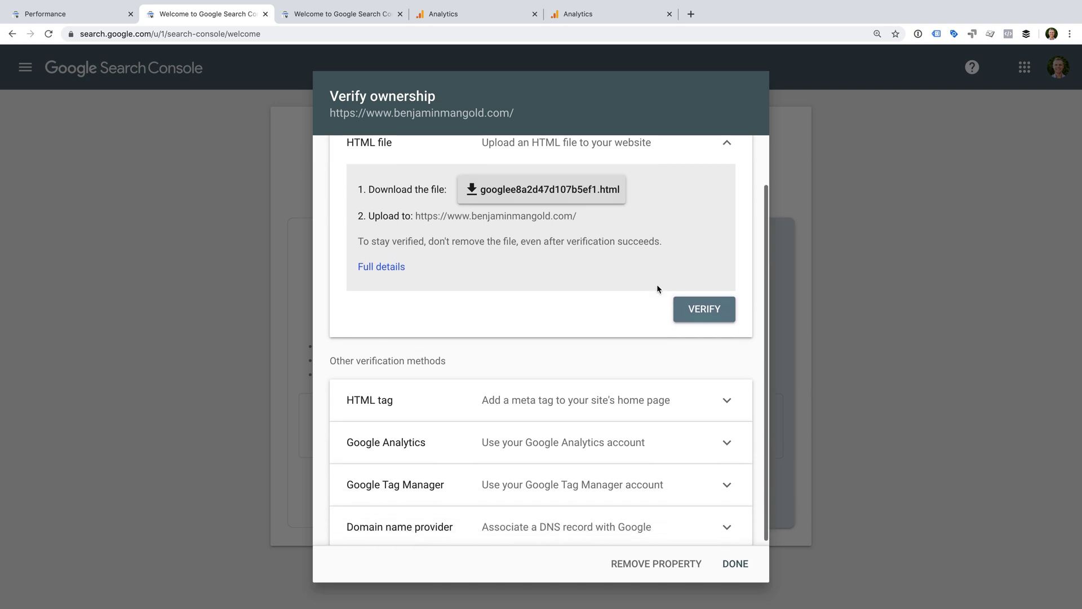
left_click(701, 393)
scroll(699, 392, "down", 5)
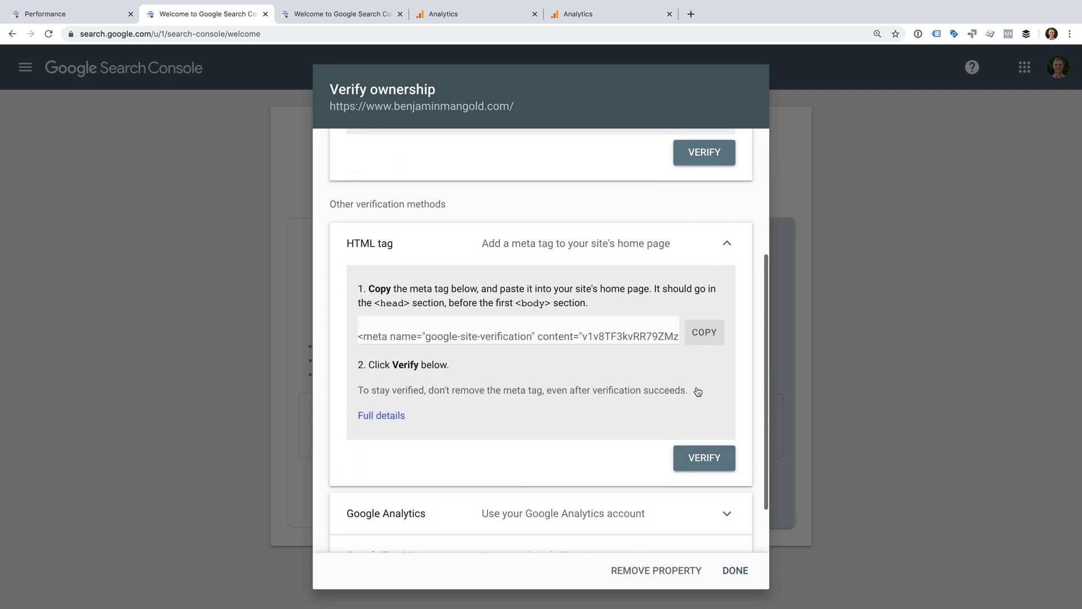
left_click(681, 435)
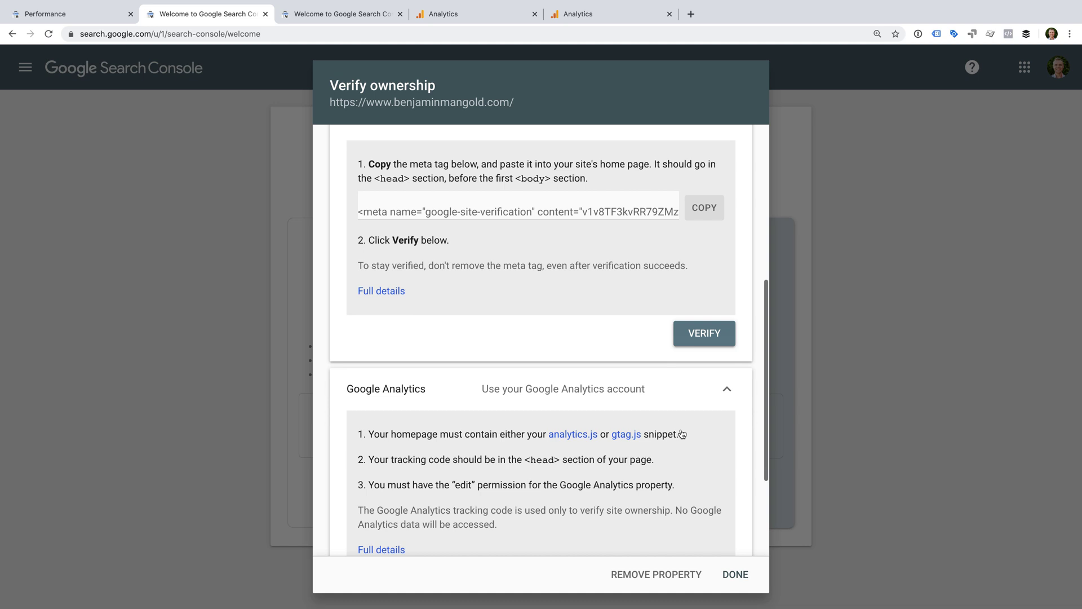
left_click(687, 486)
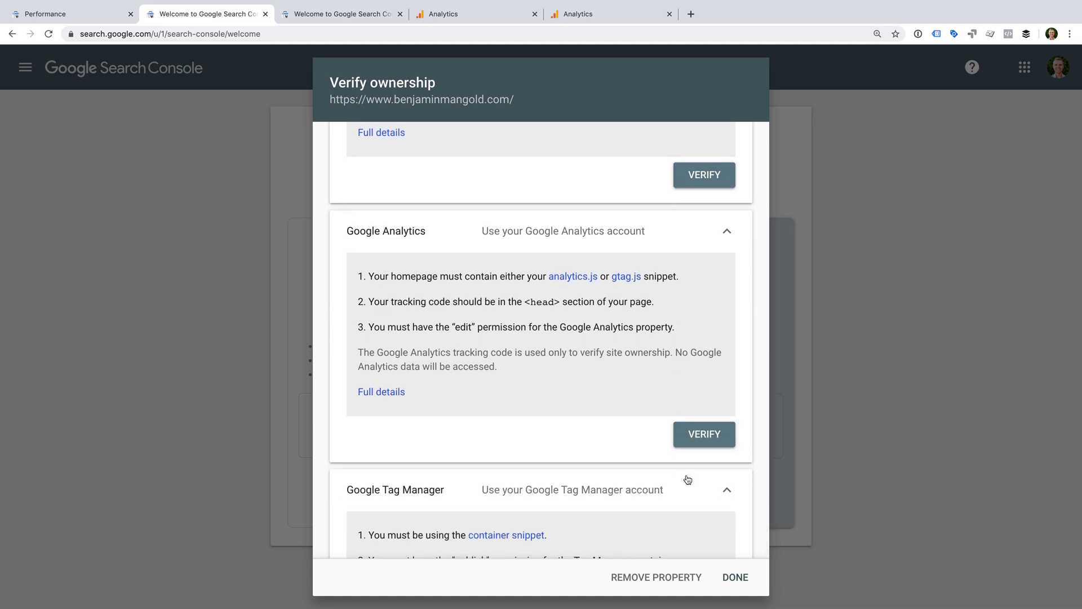
left_click(685, 535)
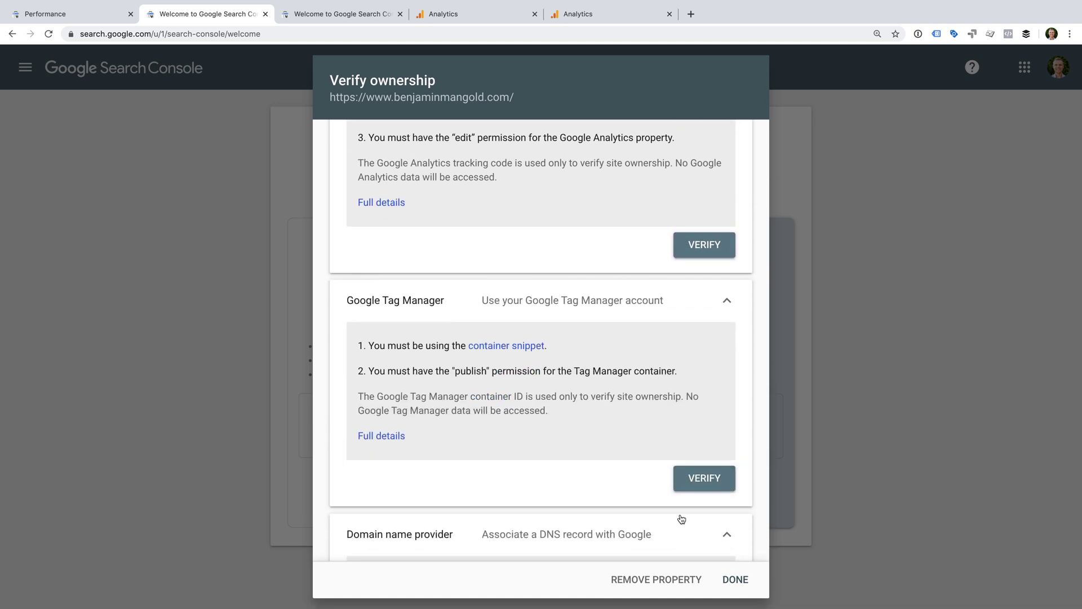
scroll(672, 489, "up", 3)
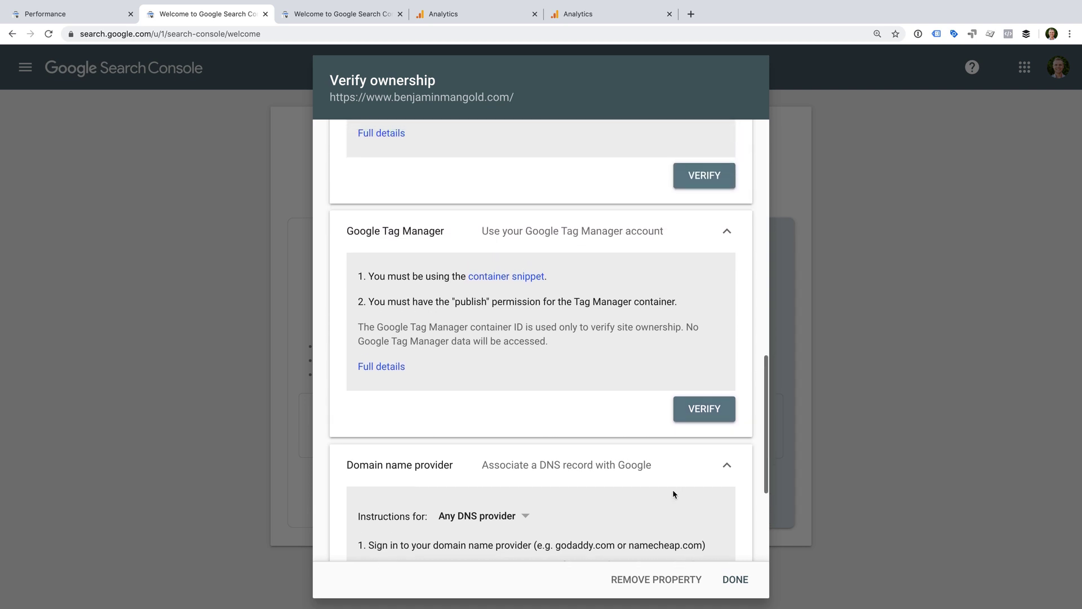
scroll(673, 494, "up", 4)
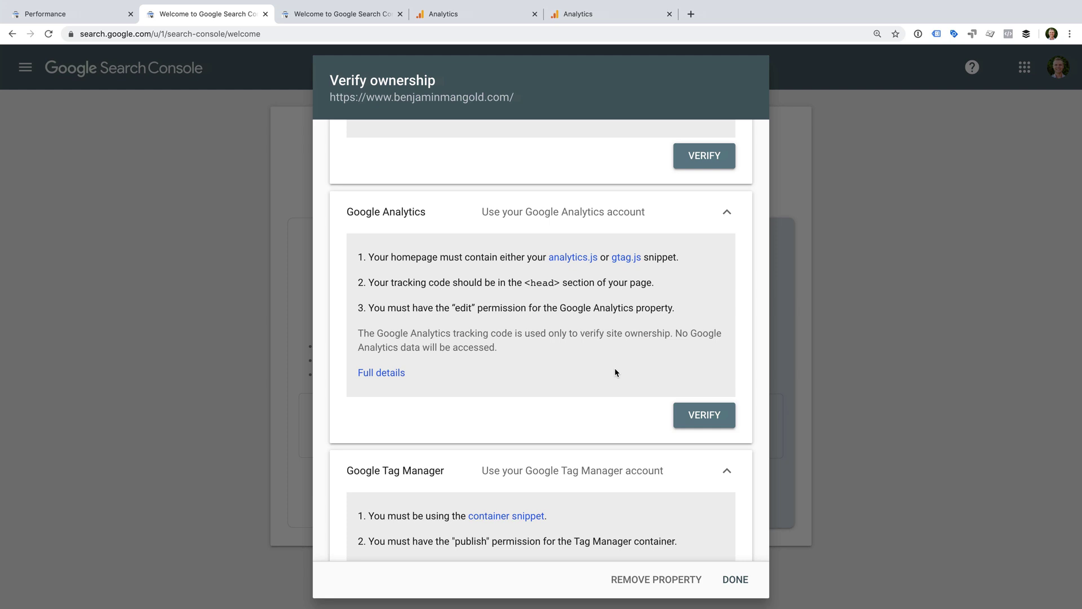
Verify site ownership with the Google Analytics method until 'Ownership verified' appears
left_click(705, 416)
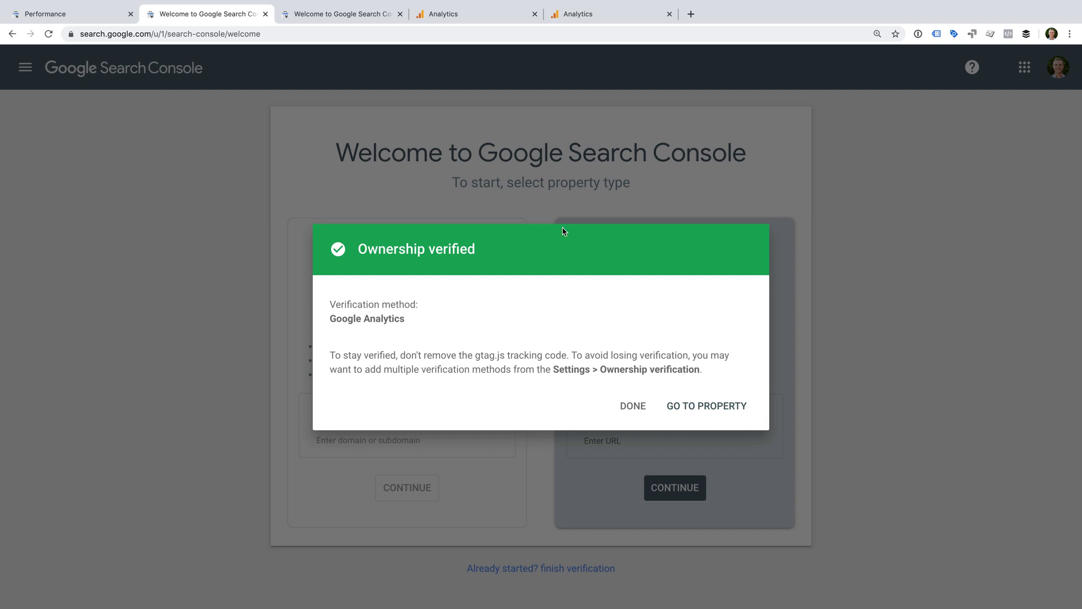
Open the blog property's Product Linking page in Analytics and scroll to the Search Console section
left_click(474, 15)
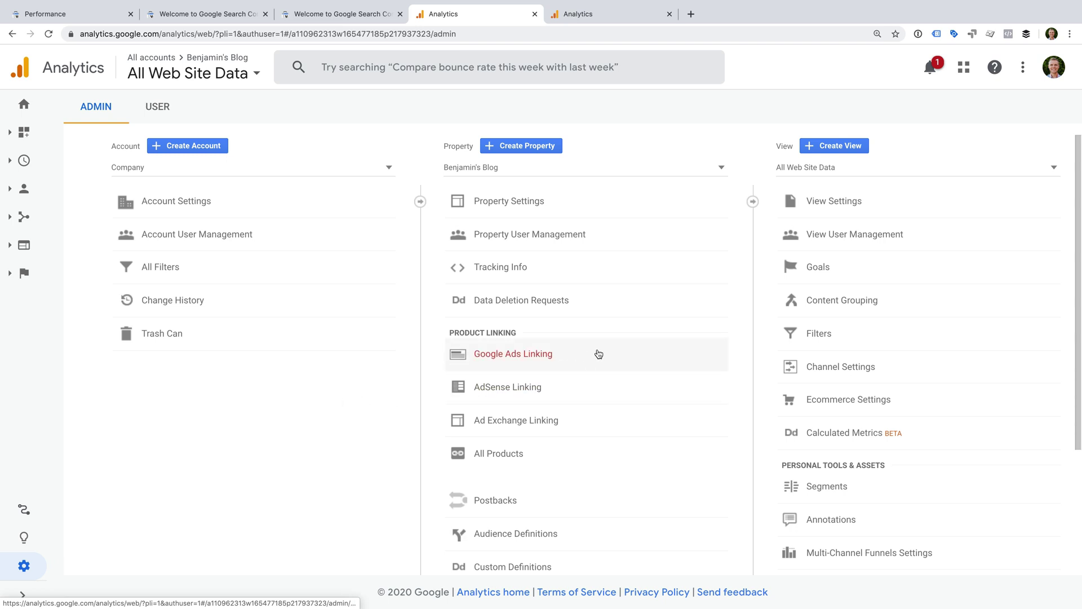
left_click(562, 458)
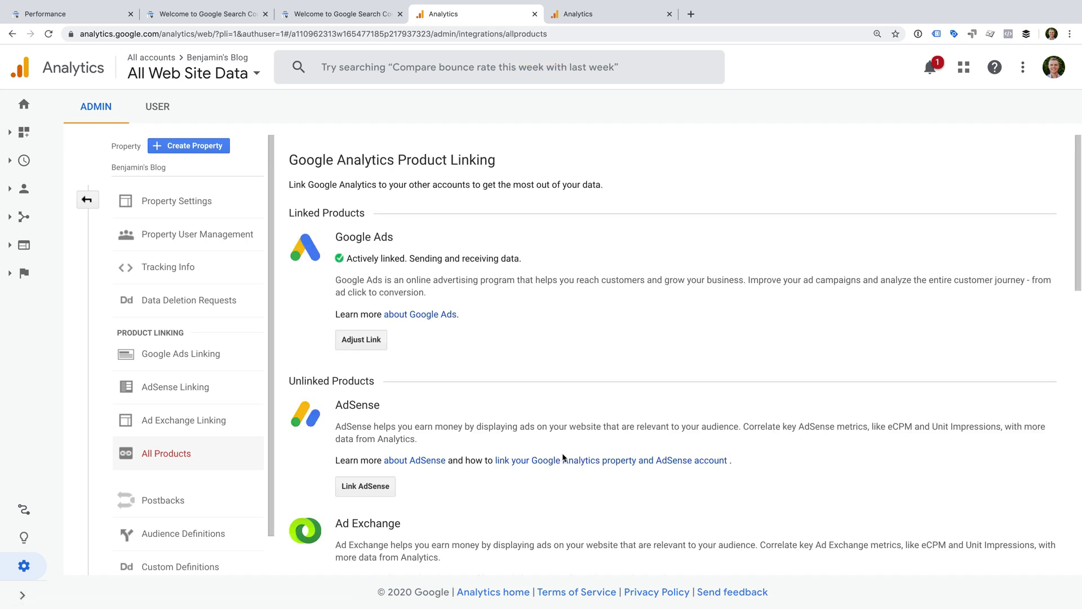
scroll(562, 457, "down", 12)
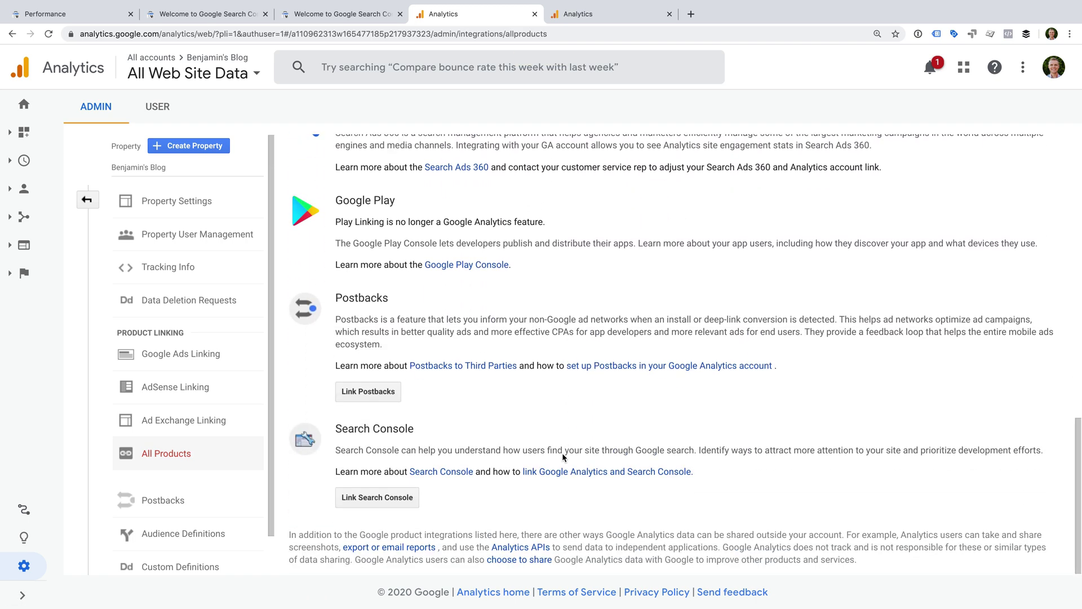
Link Search Console by selecting the website, saving, and confirming the Add association dialog
left_click(389, 498)
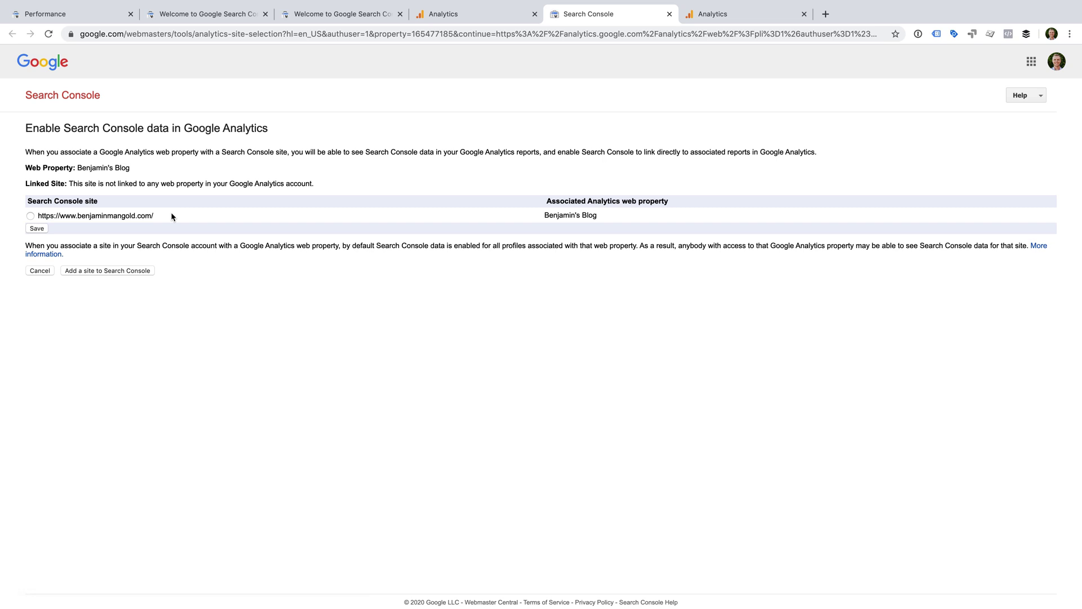
left_click(30, 216)
left_click(37, 228)
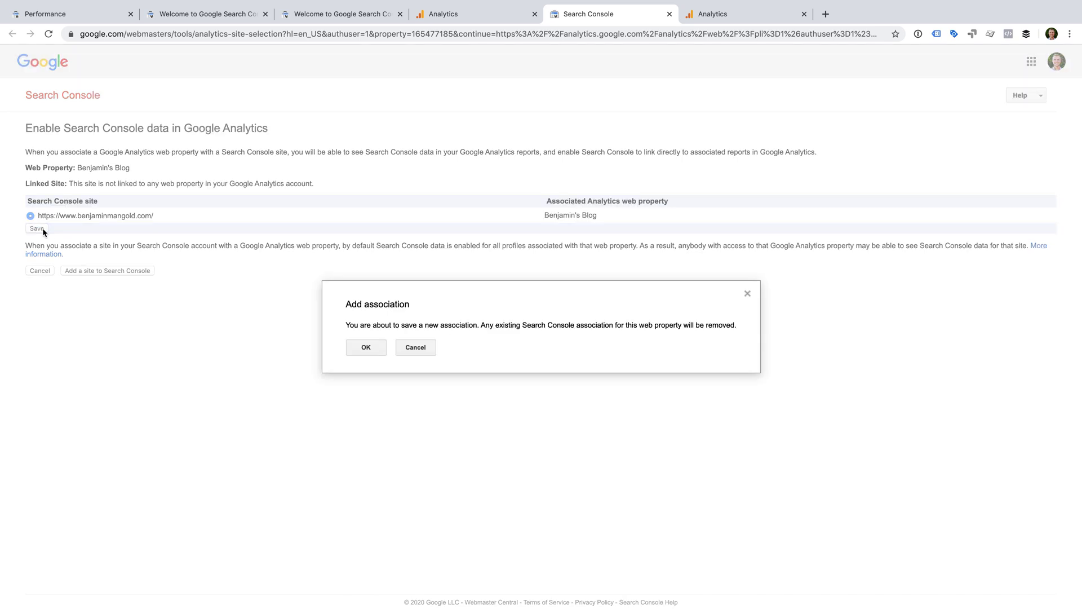
left_click(366, 347)
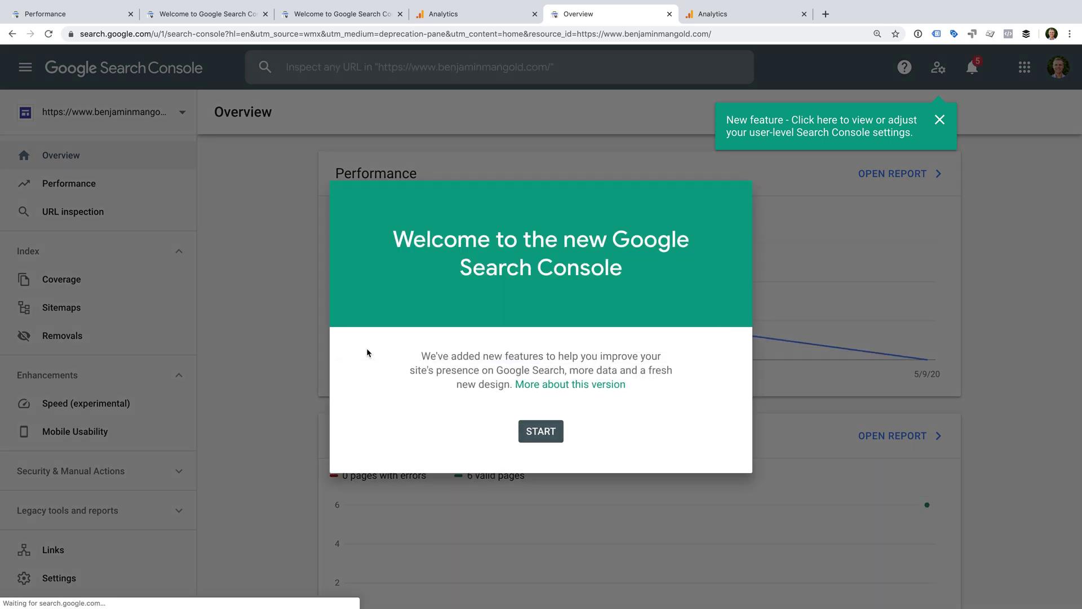
Reload the Analytics Search Console settings to confirm the link, then view the Landing Pages report
left_click(467, 15)
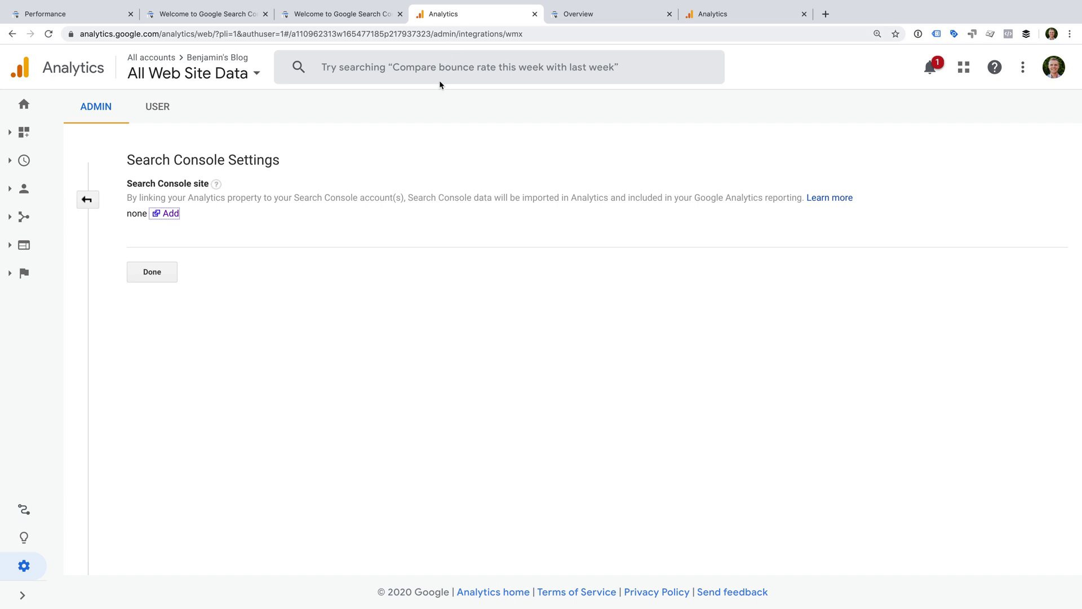
key("super+r")
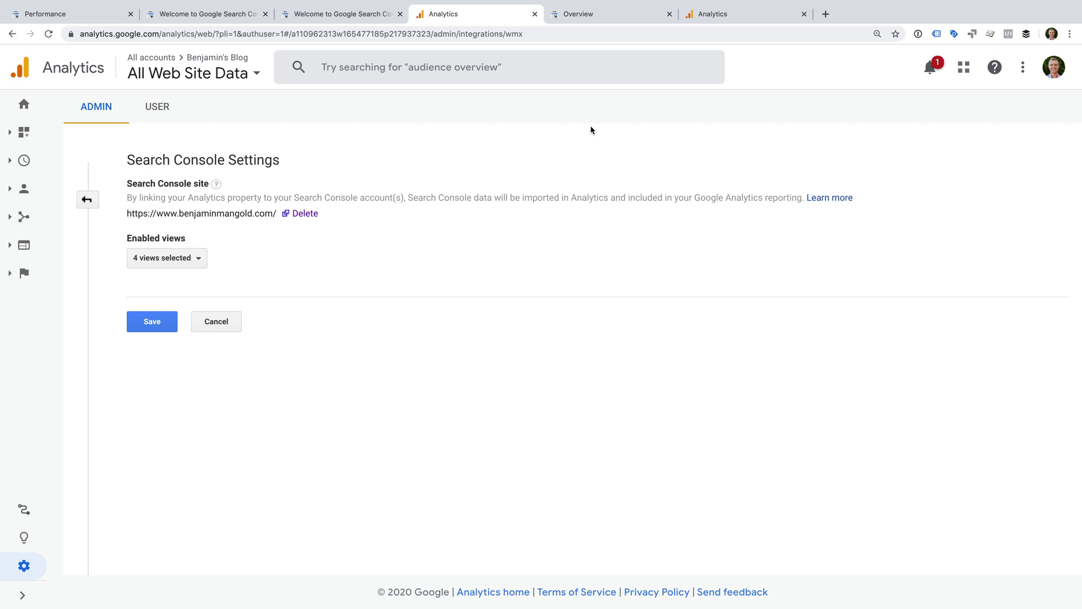
left_click(733, 15)
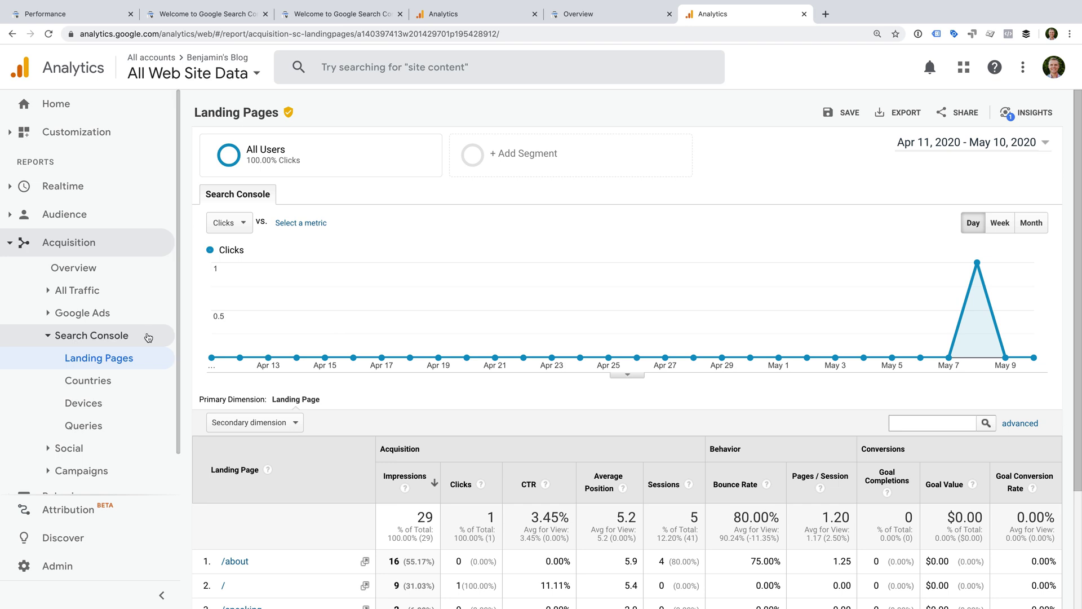
scroll(482, 386, "down", 2)
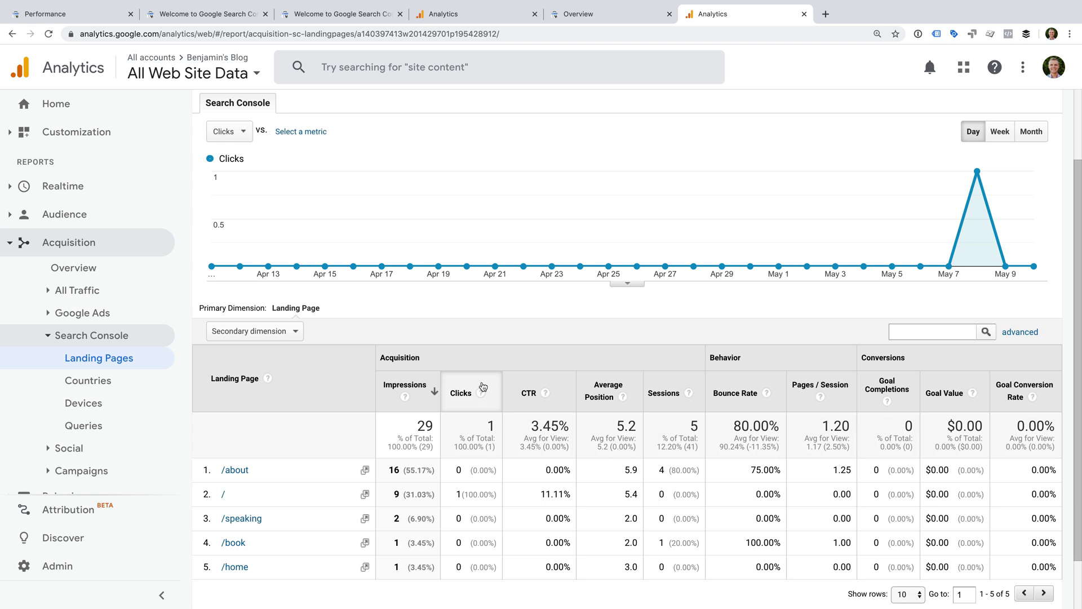
scroll(483, 386, "down", 1)
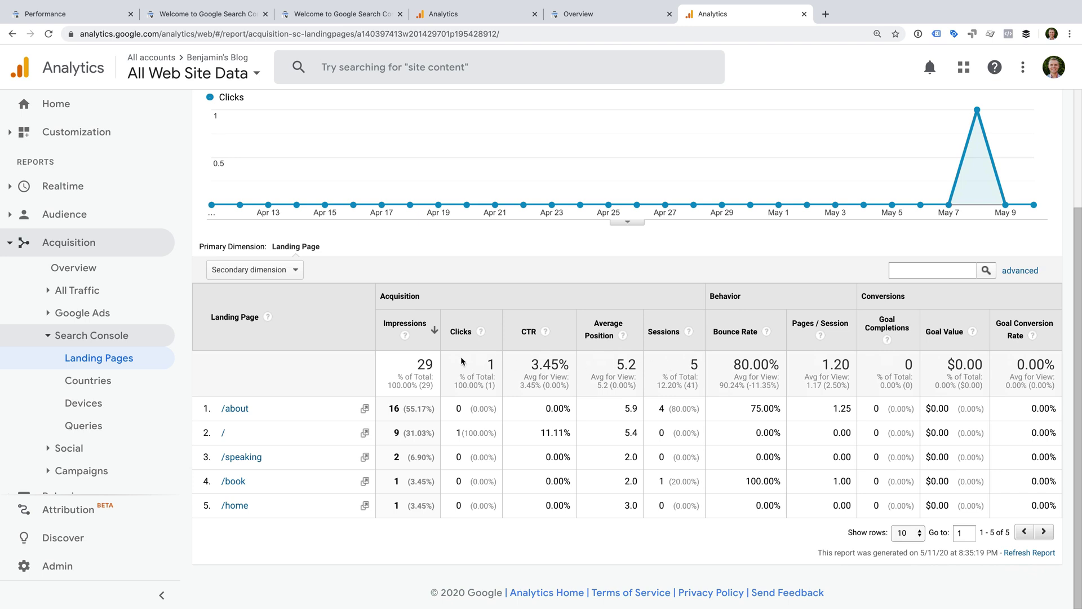
scroll(461, 361, "up", 2)
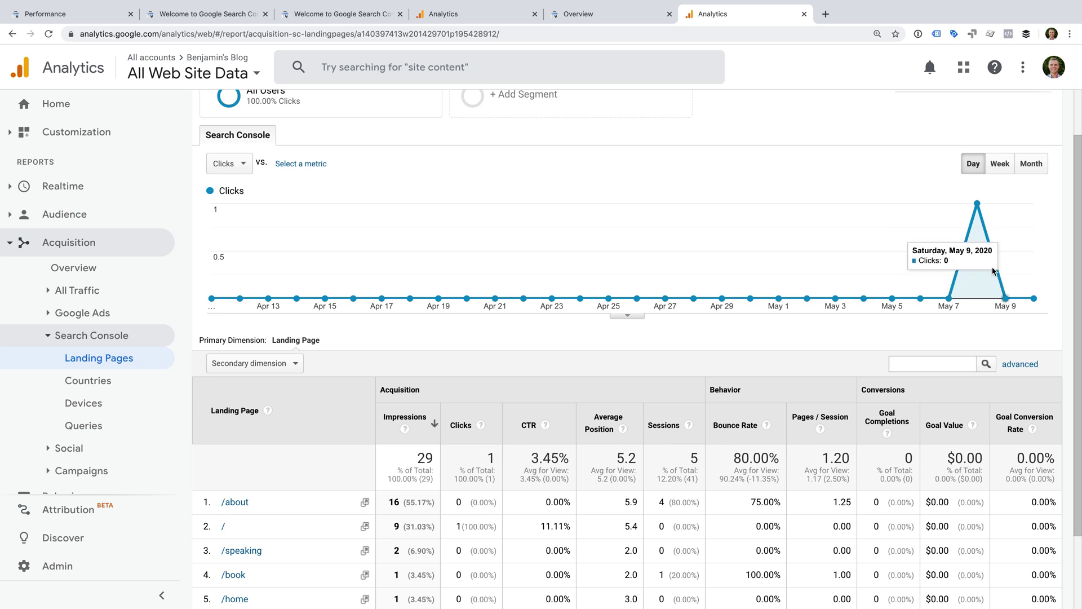
mouse_move(979, 206)
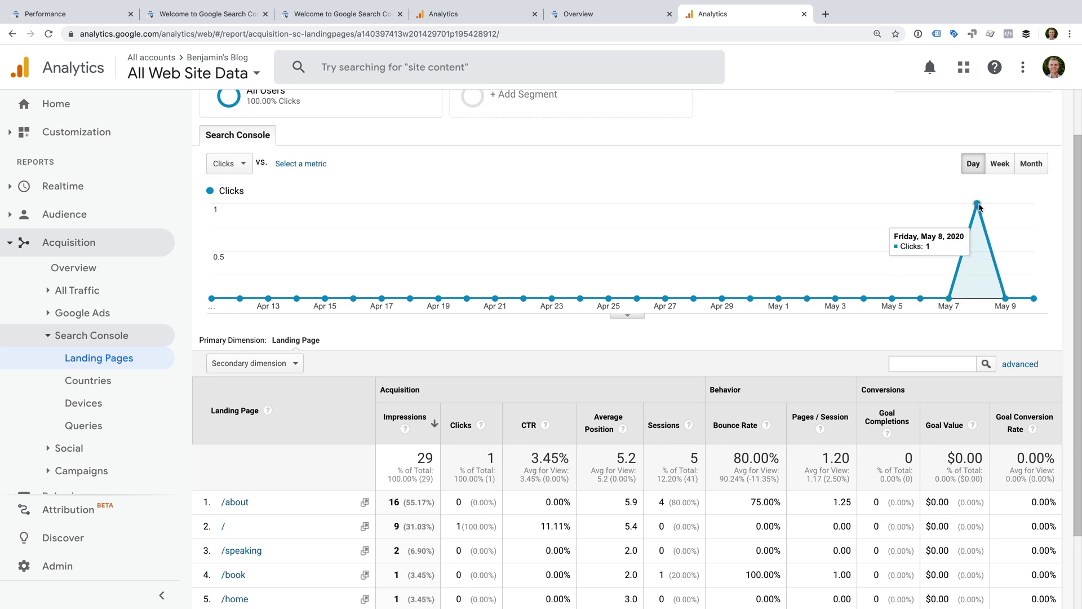